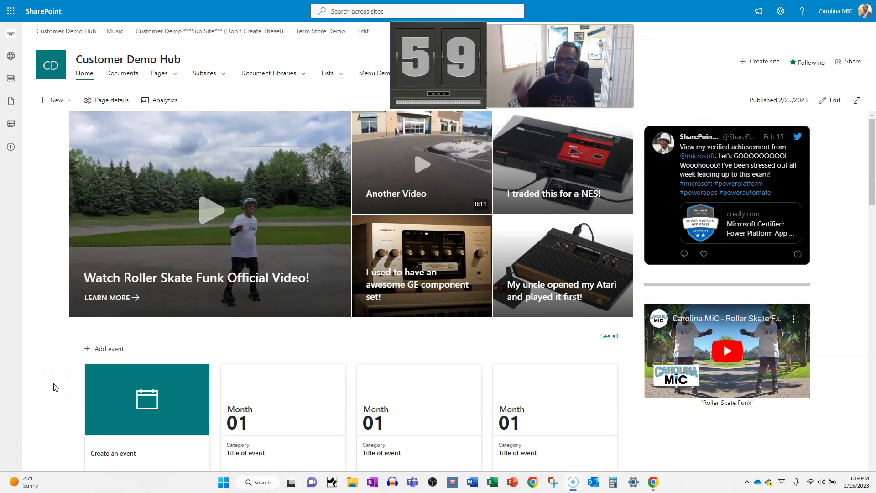
In edit mode, relink the GE hero tile to Site > Videos > 20220510_001033.mp4.
{"action": "left_click", "coordinate": [56, 386]}
{"action": "left_click", "coordinate": [825, 112]}
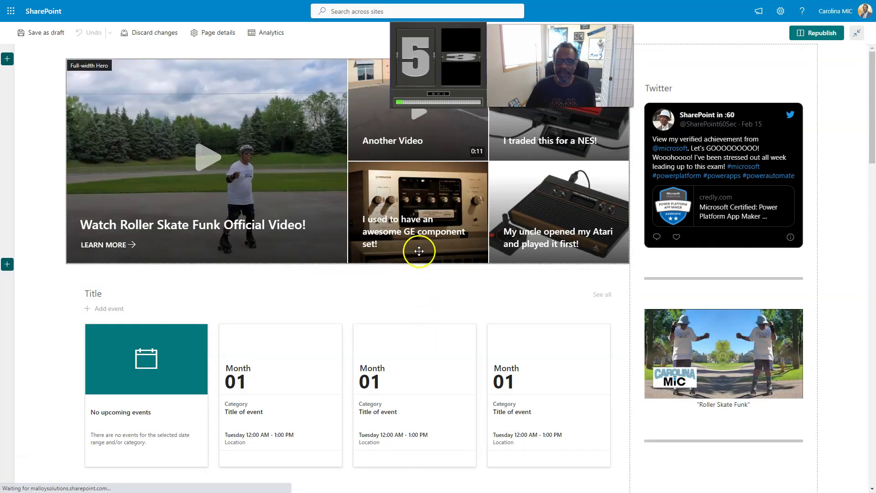
{"action": "left_click", "coordinate": [419, 251]}
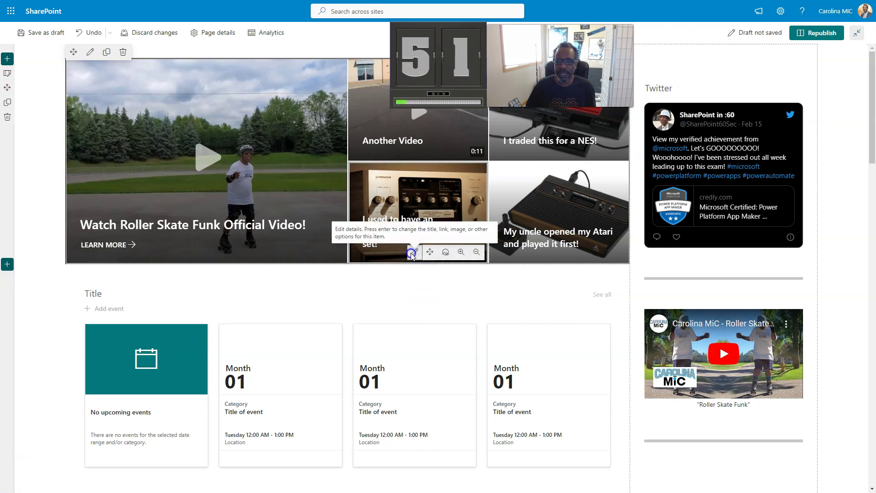
{"action": "left_click", "coordinate": [413, 252]}
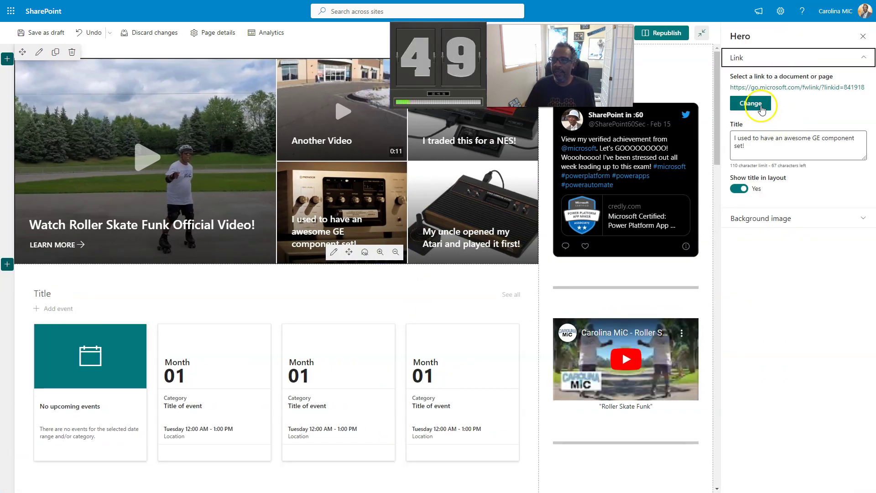
{"action": "left_click", "coordinate": [763, 110]}
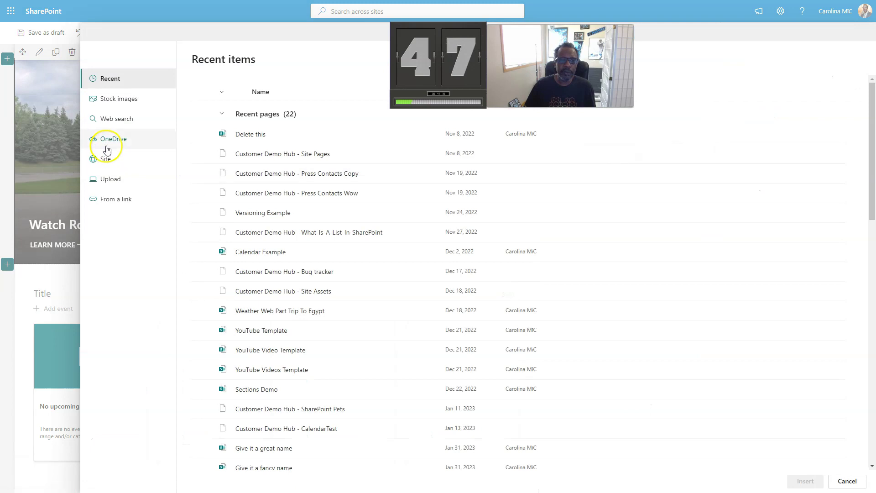
{"action": "left_click", "coordinate": [100, 161]}
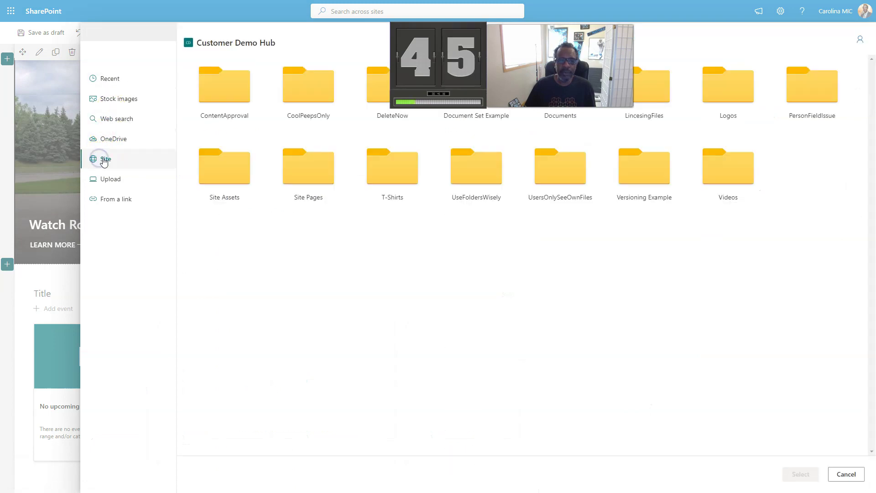
{"action": "left_click", "coordinate": [726, 181]}
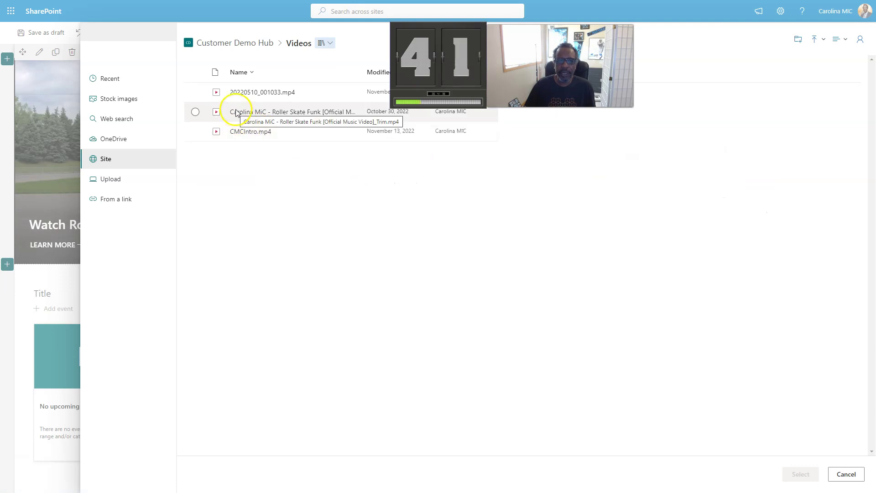
{"action": "left_click", "coordinate": [230, 94]}
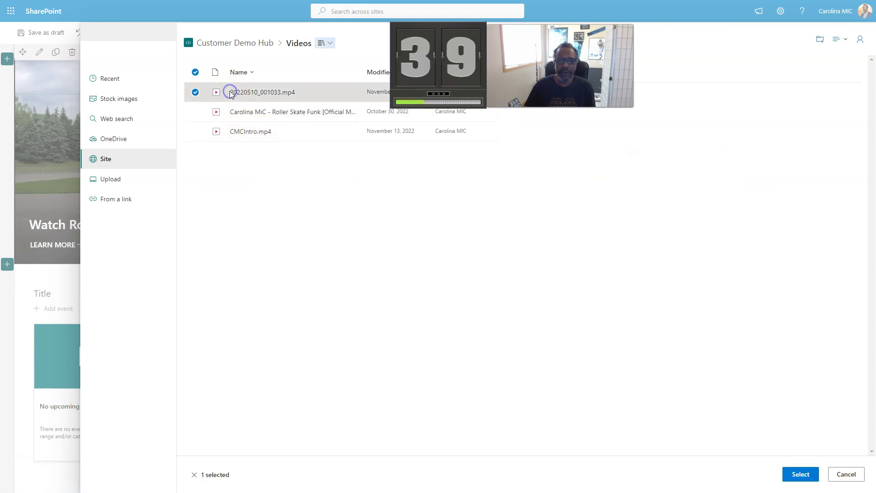
{"action": "left_click", "coordinate": [800, 474]}
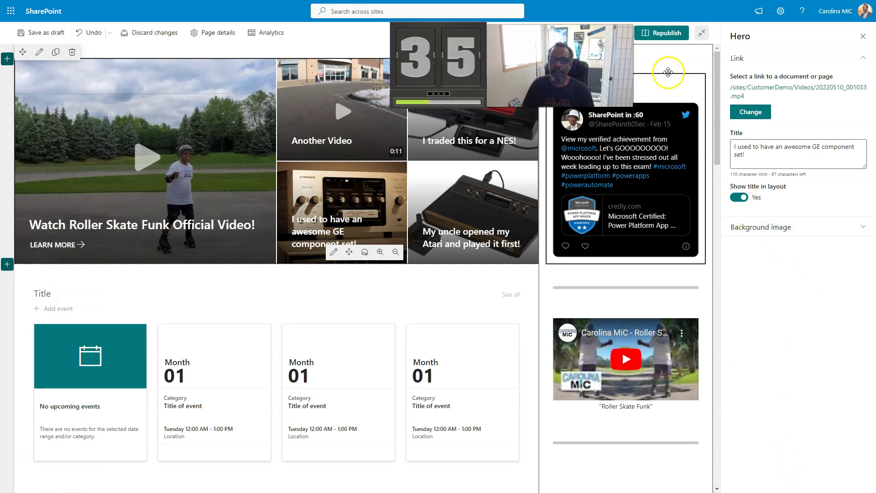
Republish the page, then play the GE tile's 0:31 video inline, pause it and close the player.
{"action": "left_click", "coordinate": [664, 37]}
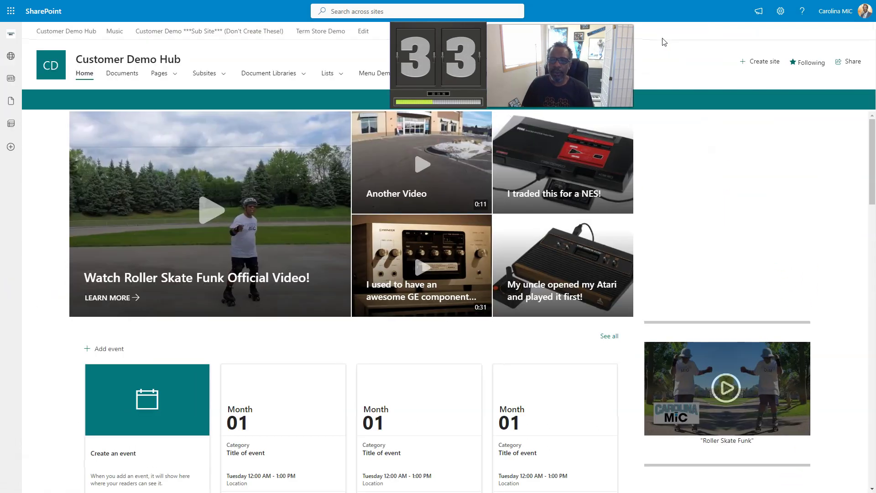
{"action": "left_click", "coordinate": [420, 270]}
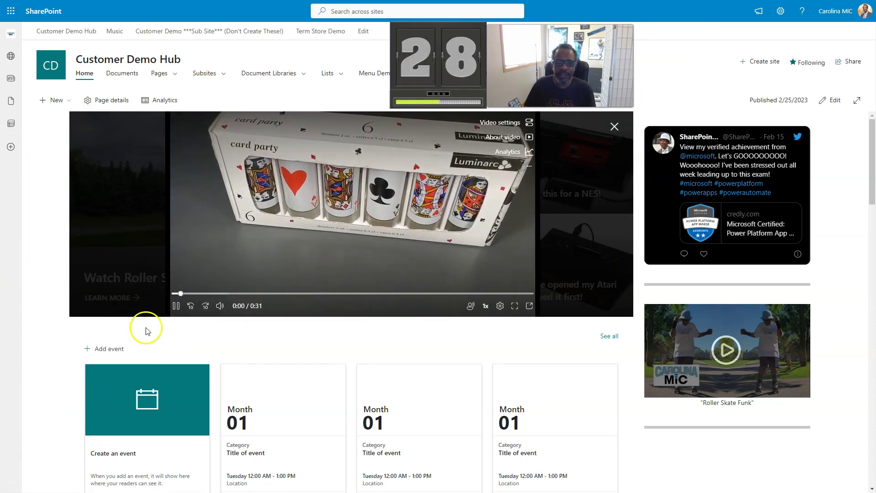
{"action": "left_click", "coordinate": [176, 305]}
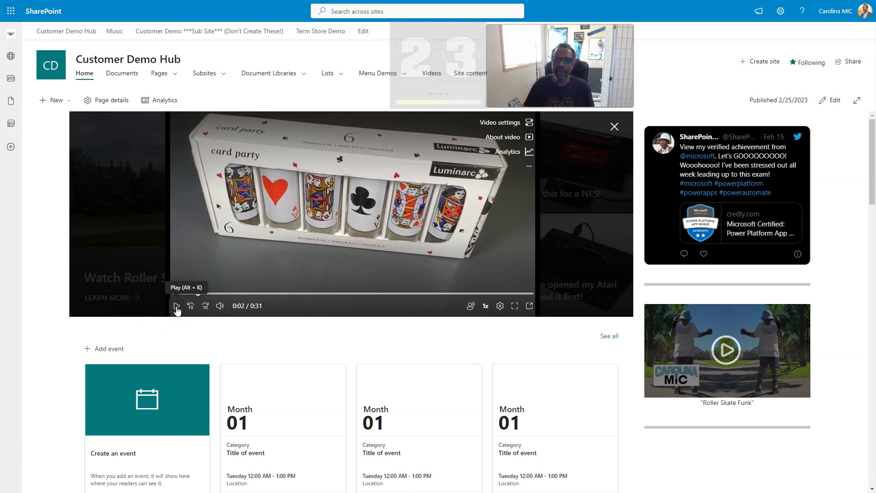
{"action": "left_click", "coordinate": [181, 310]}
{"action": "left_click", "coordinate": [272, 316]}
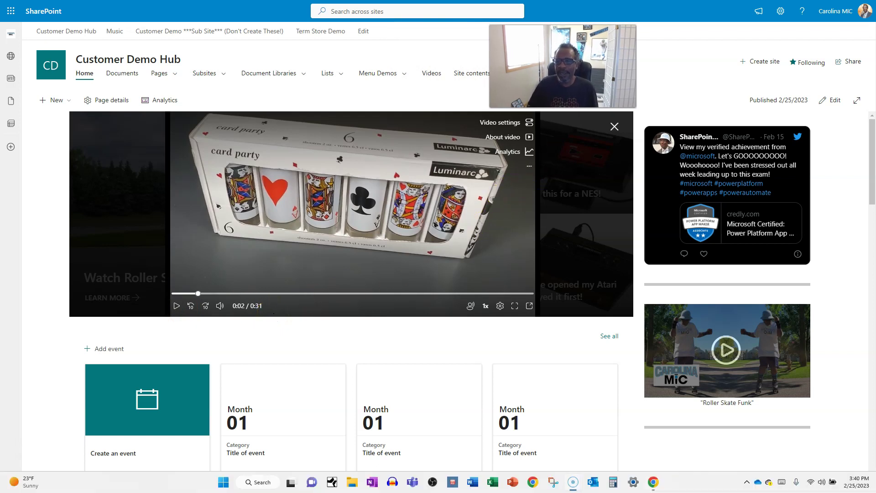
{"action": "left_click", "coordinate": [615, 128]}
{"action": "left_click", "coordinate": [371, 268]}
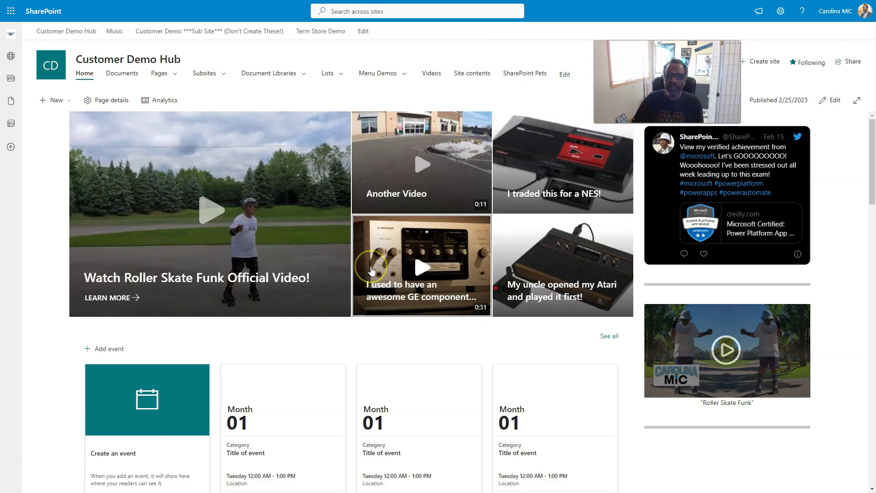
{"action": "left_click", "coordinate": [320, 286]}
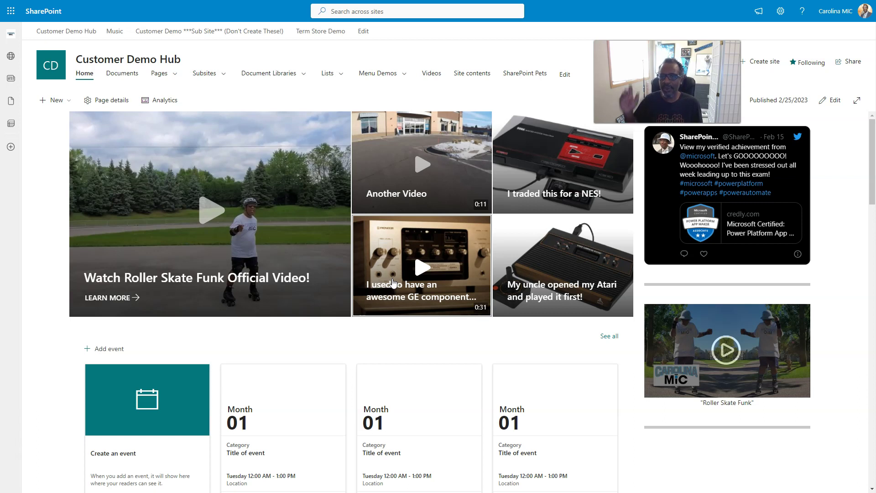
{"action": "left_click", "coordinate": [402, 120]}
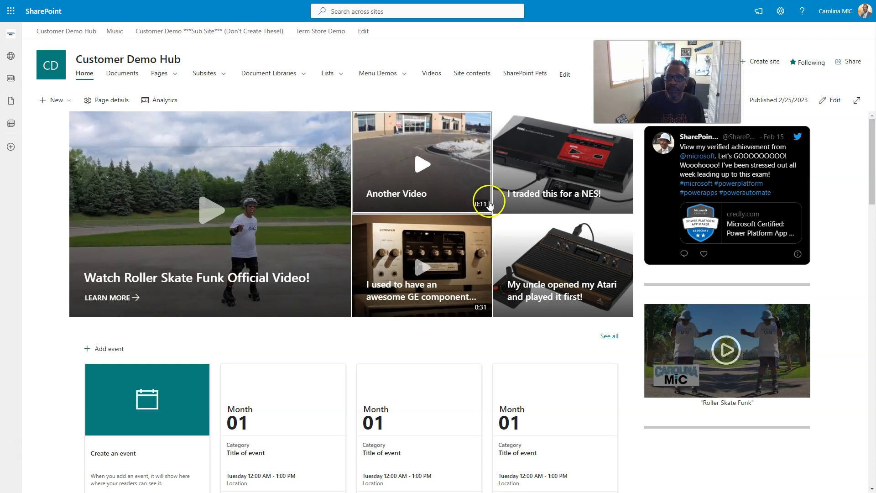
Enter edit mode and browse for a new Atari tile link in the site's Videos library.
{"action": "left_click", "coordinate": [834, 100]}
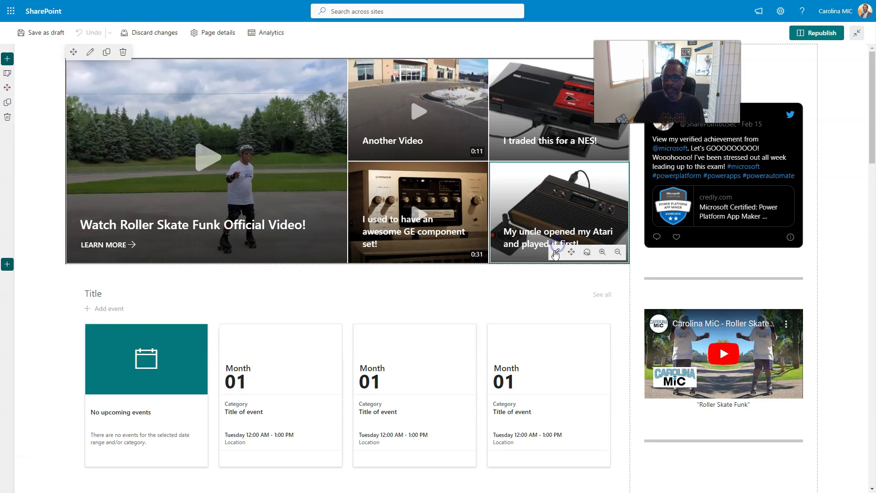
{"action": "left_click", "coordinate": [556, 253]}
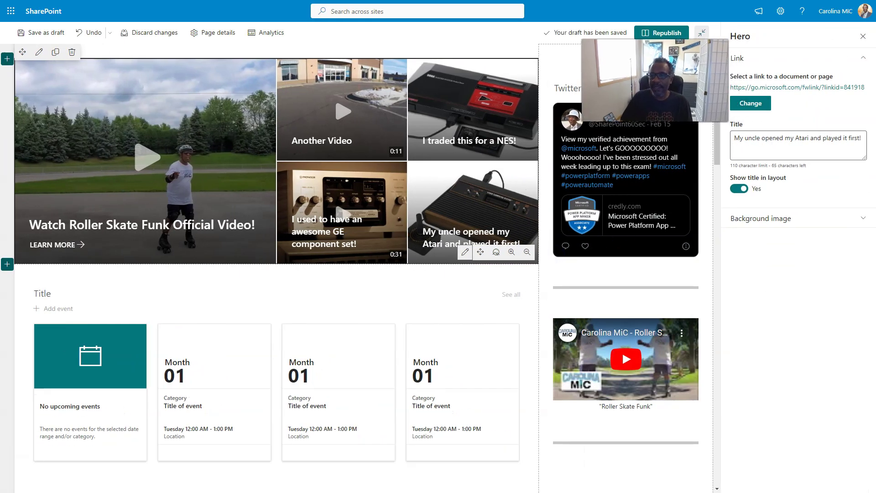
{"action": "left_click", "coordinate": [737, 106]}
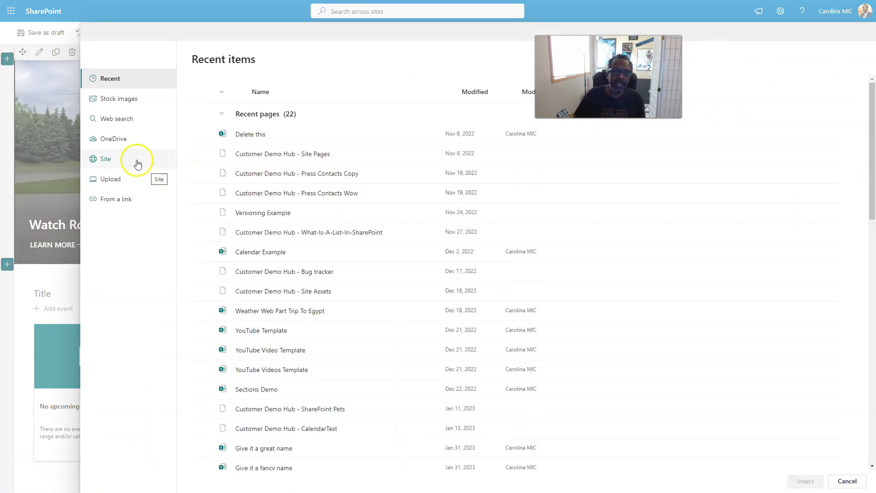
{"action": "left_click", "coordinate": [102, 160]}
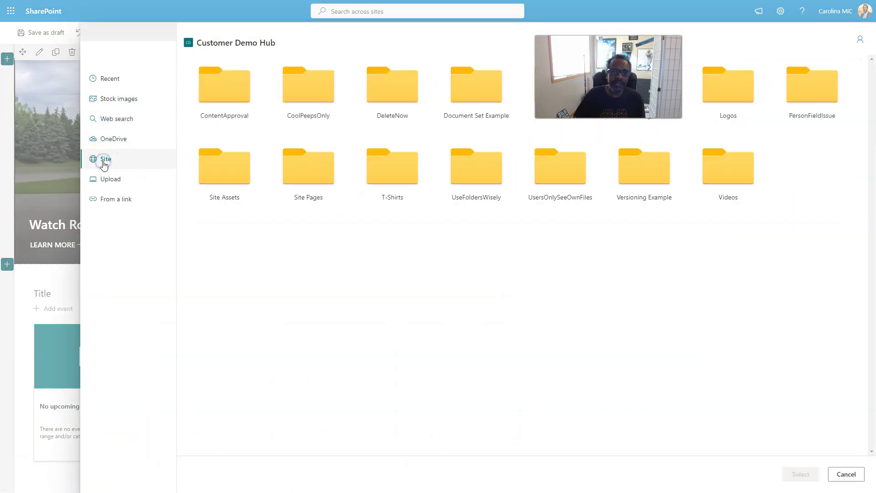
{"action": "left_click", "coordinate": [718, 177]}
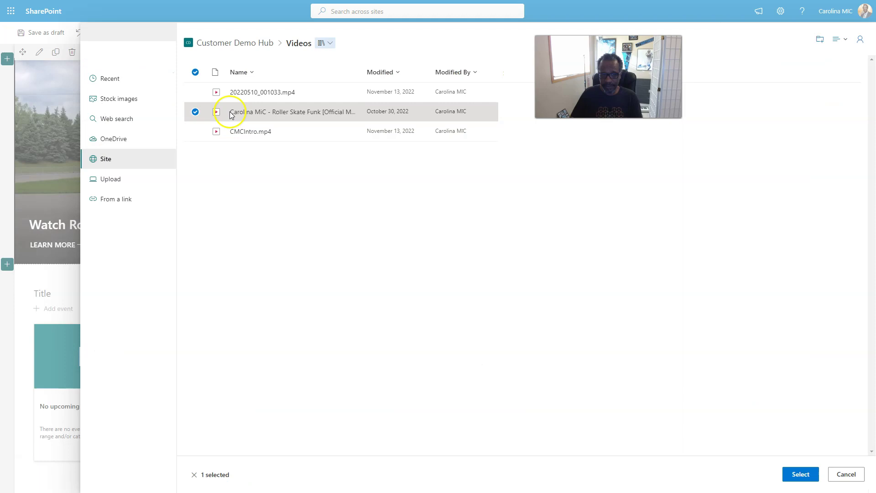
Link the Atari tile to the Roller Skate Funk video with an auto-selected background image, then republish.
{"action": "left_click", "coordinate": [790, 477]}
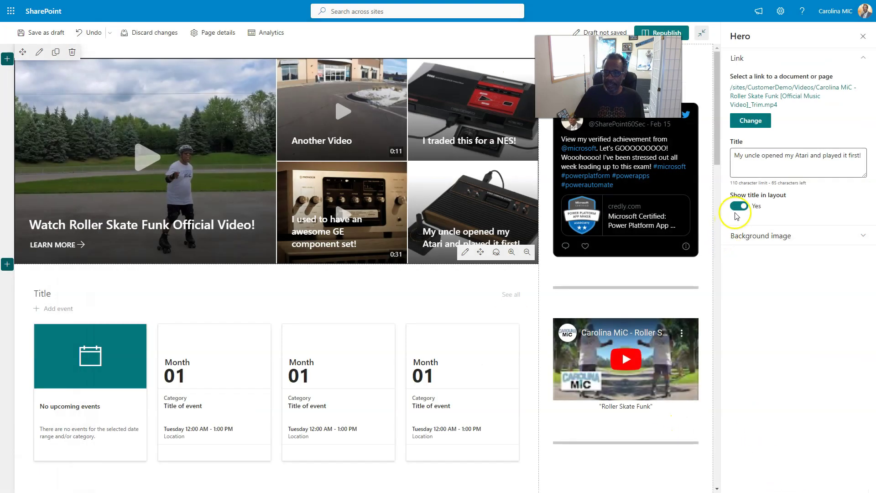
{"action": "left_click", "coordinate": [761, 242]}
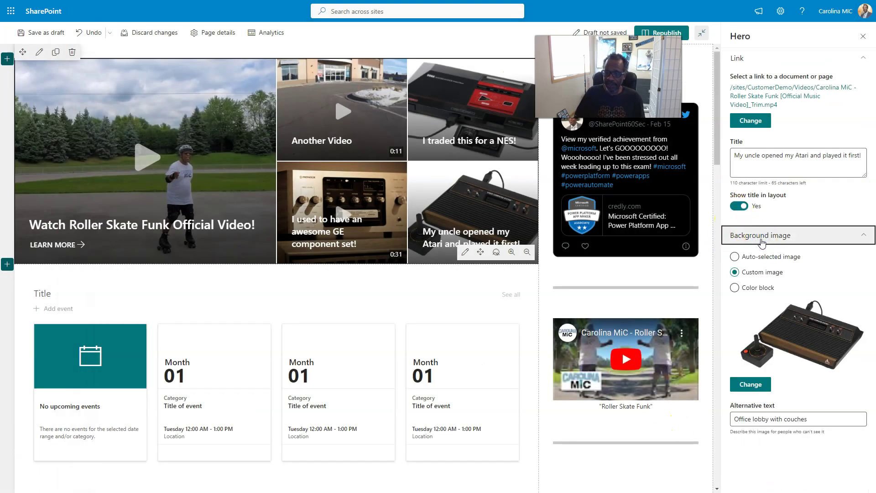
{"action": "left_click", "coordinate": [757, 273]}
{"action": "left_click", "coordinate": [740, 292]}
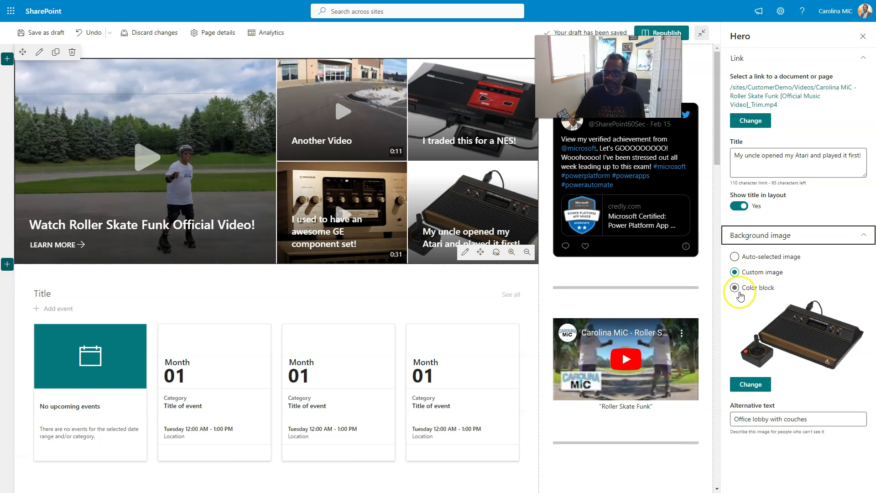
{"action": "left_click", "coordinate": [735, 260]}
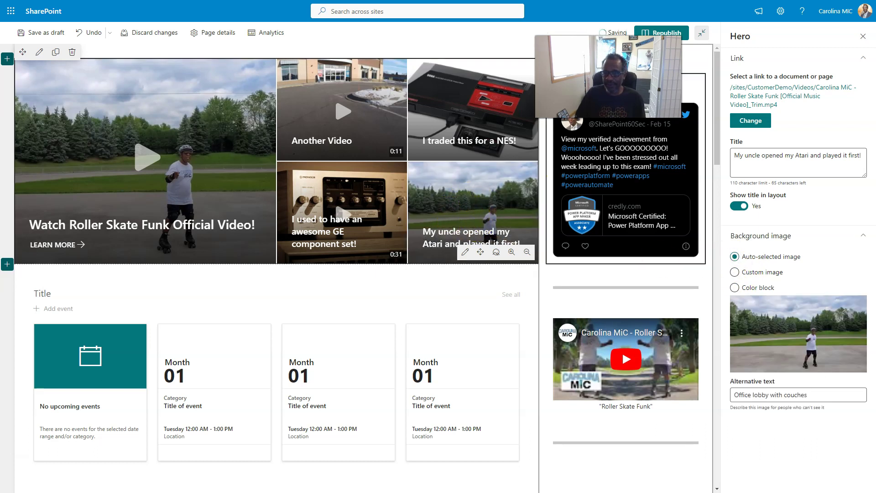
{"action": "left_click", "coordinate": [664, 33]}
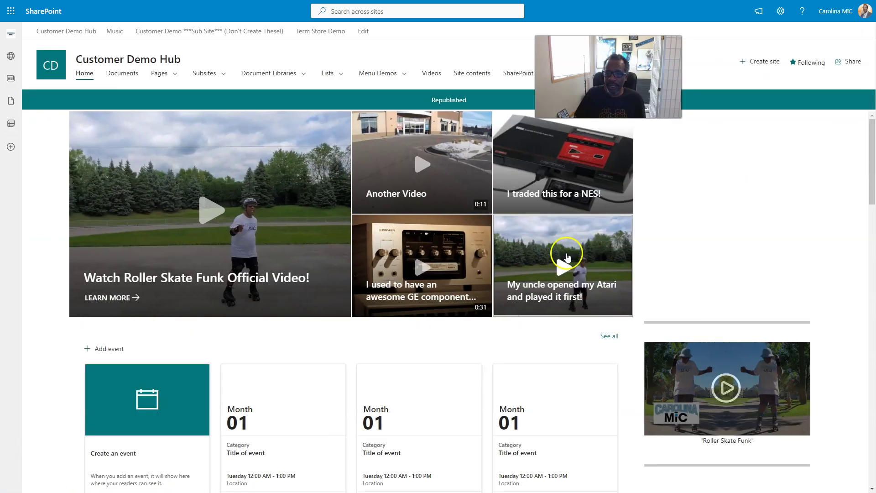
Play the Atari tile's Roller Skate Funk video inline on the published page.
{"action": "left_click", "coordinate": [566, 267]}
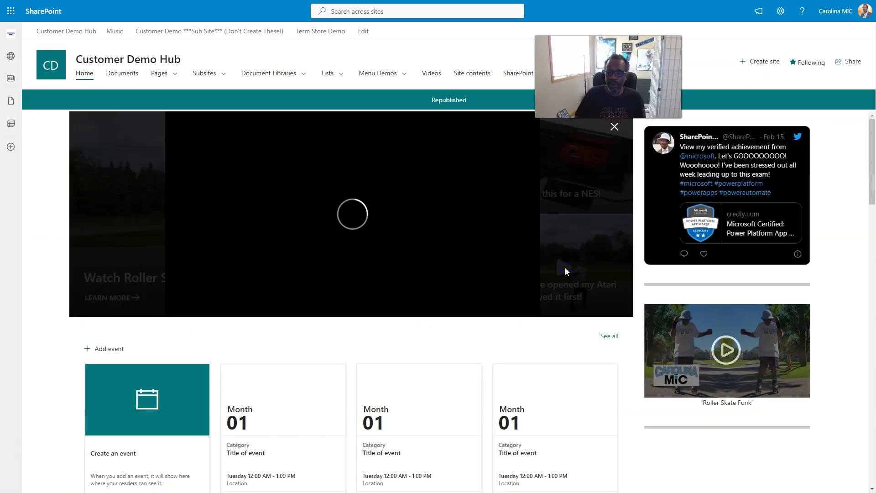
{"action": "left_click", "coordinate": [560, 283]}
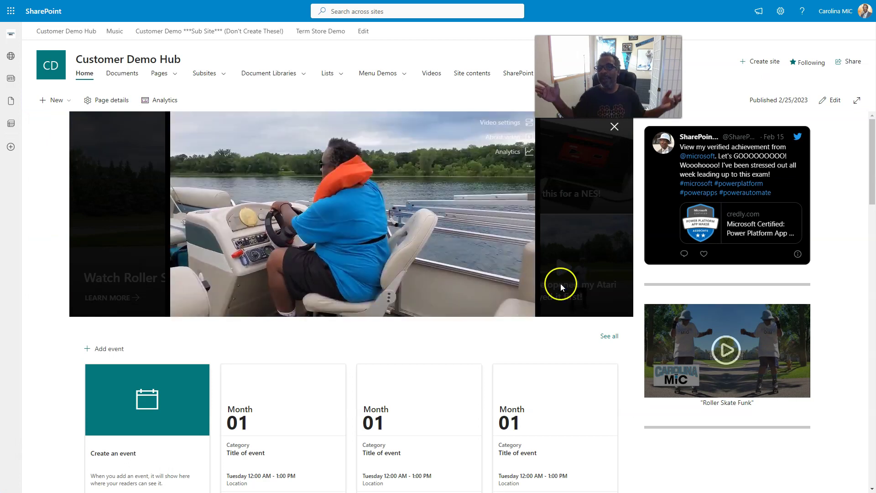